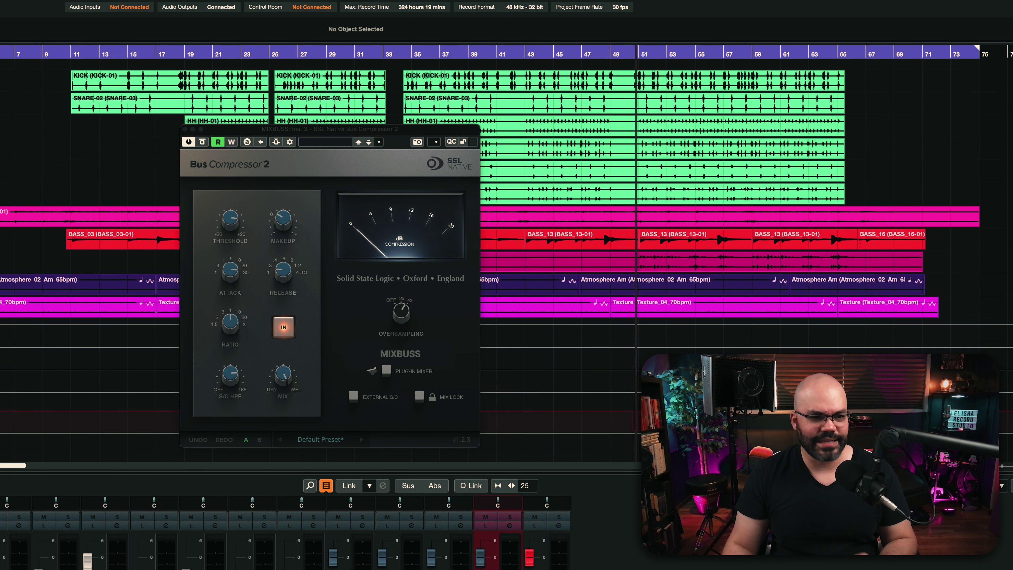
Step: Set the MIXBUSS bus compressor to 4x oversampling, attack 30, release .1 and ratio 4
key(super+w)
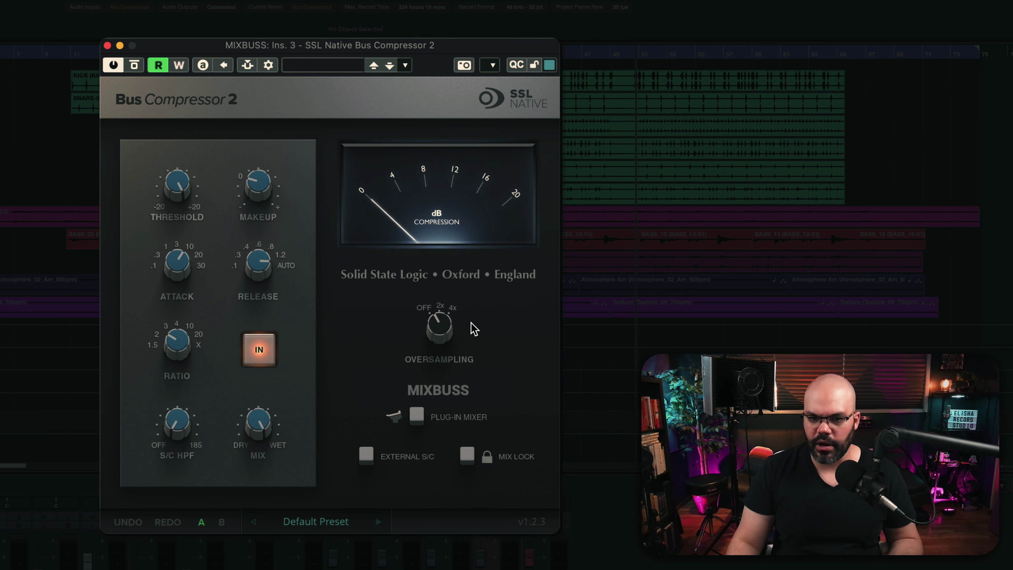
click(449, 336)
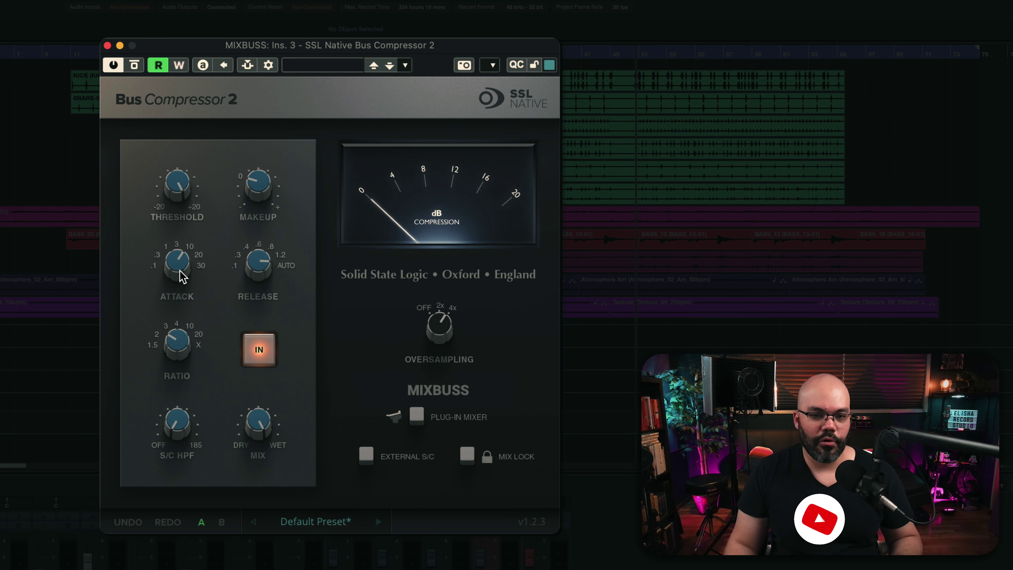
drag(182, 275, 242, 50)
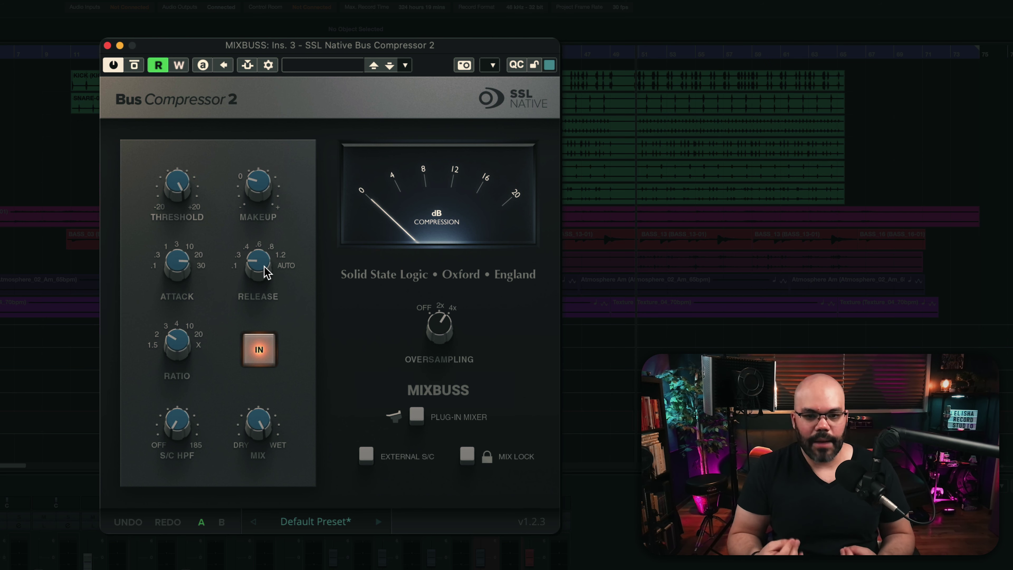
drag(187, 353, 188, 347)
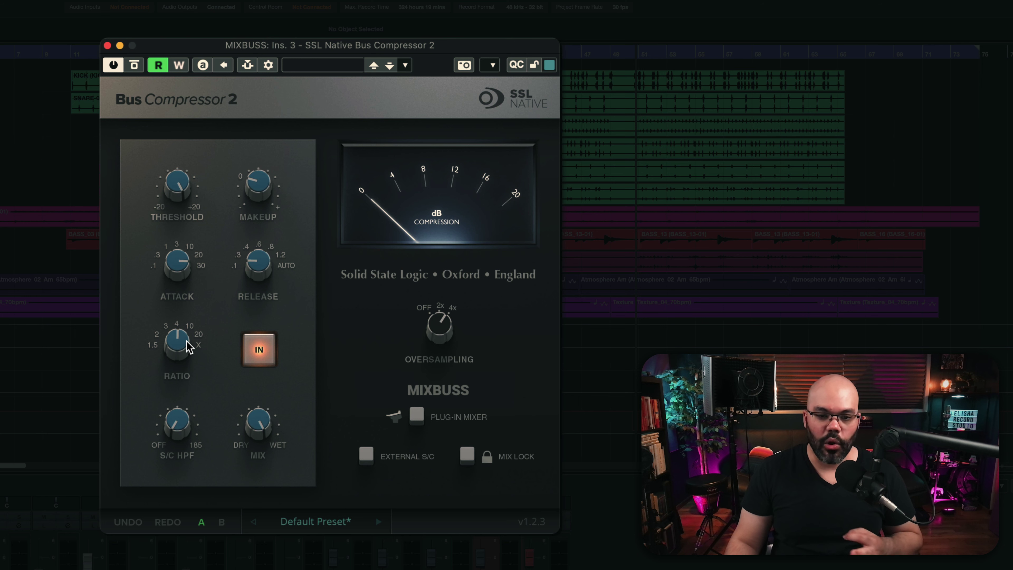
Step: Set the compressor's sidechain high-pass filter to 150 Hz
mouse_move(185, 436)
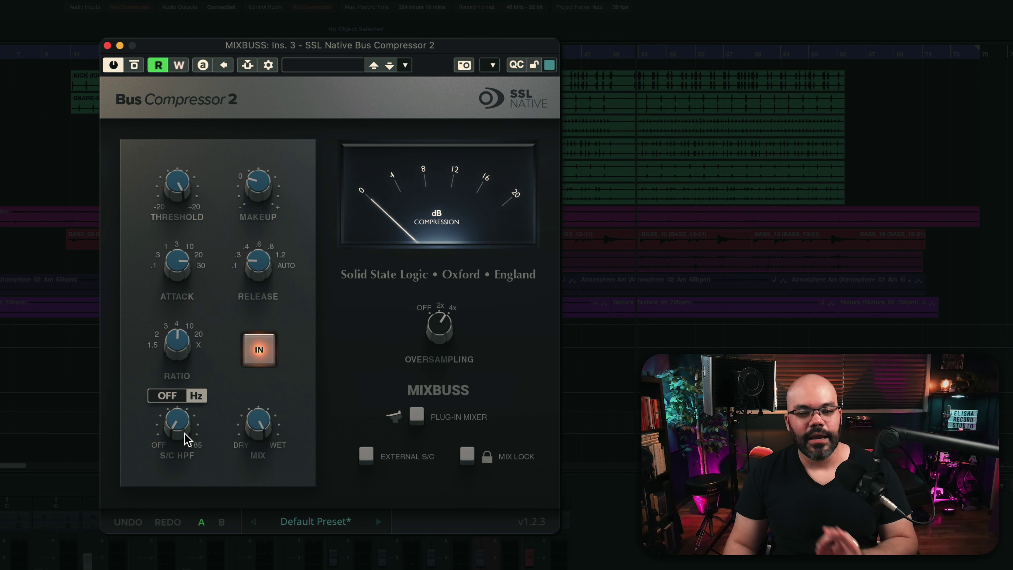
mouse_move(183, 434)
mouse_down()
mouse_move(199, 307)
mouse_move(225, 288)
mouse_move(180, 434)
mouse_up()
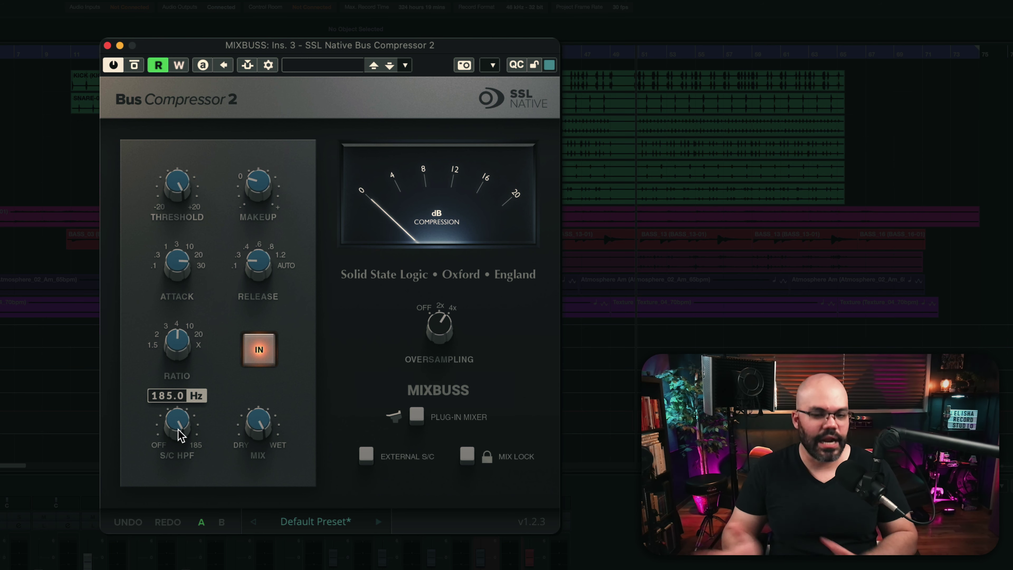
drag(179, 432, 181, 380)
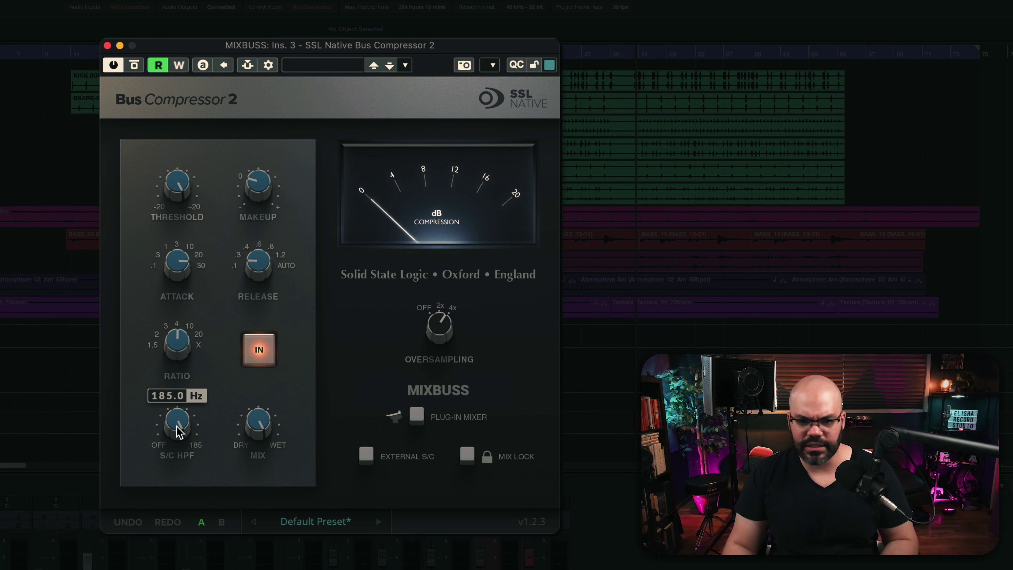
drag(179, 429, 180, 467)
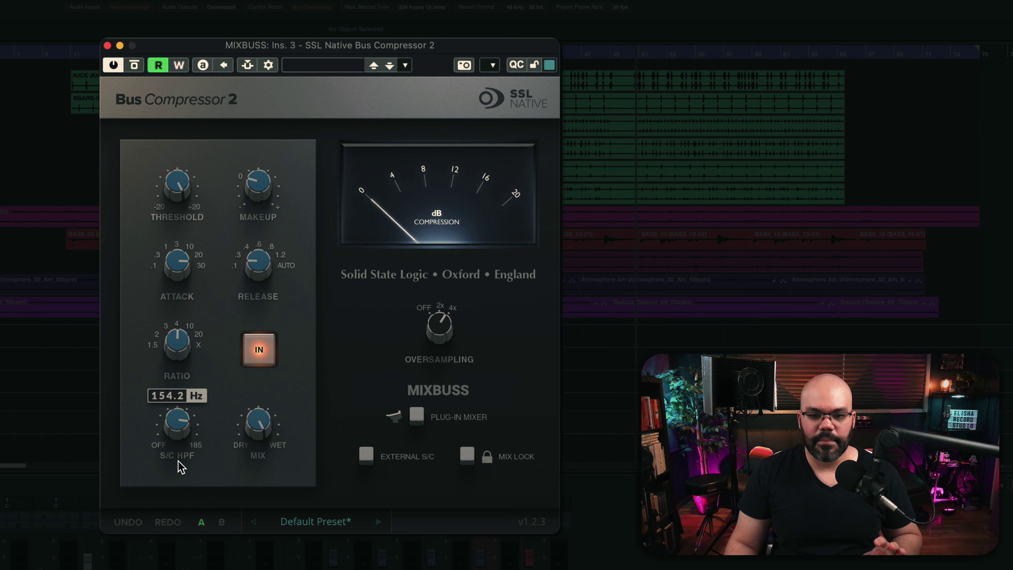
double_click(171, 395)
text(150)
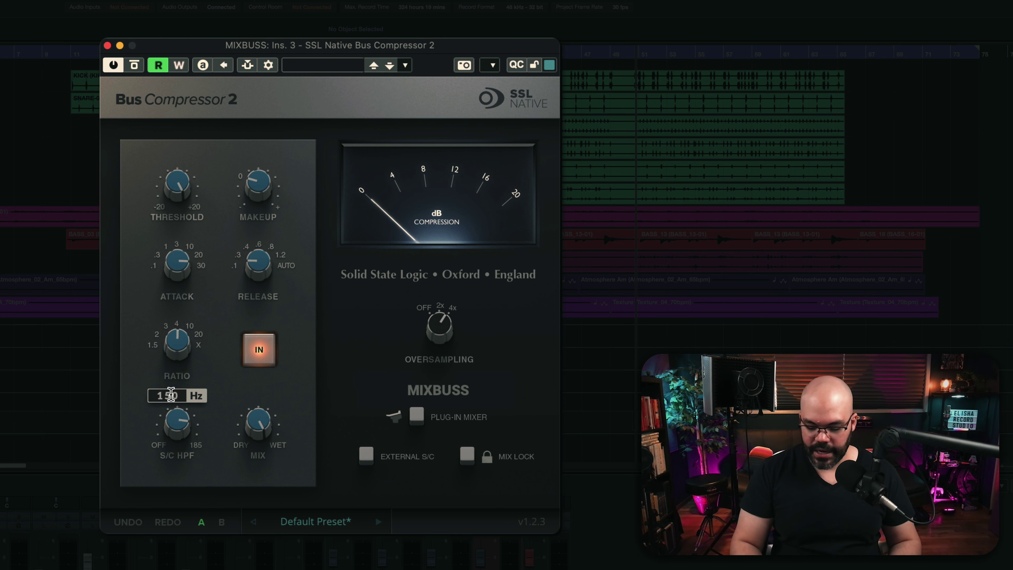
key(Return)
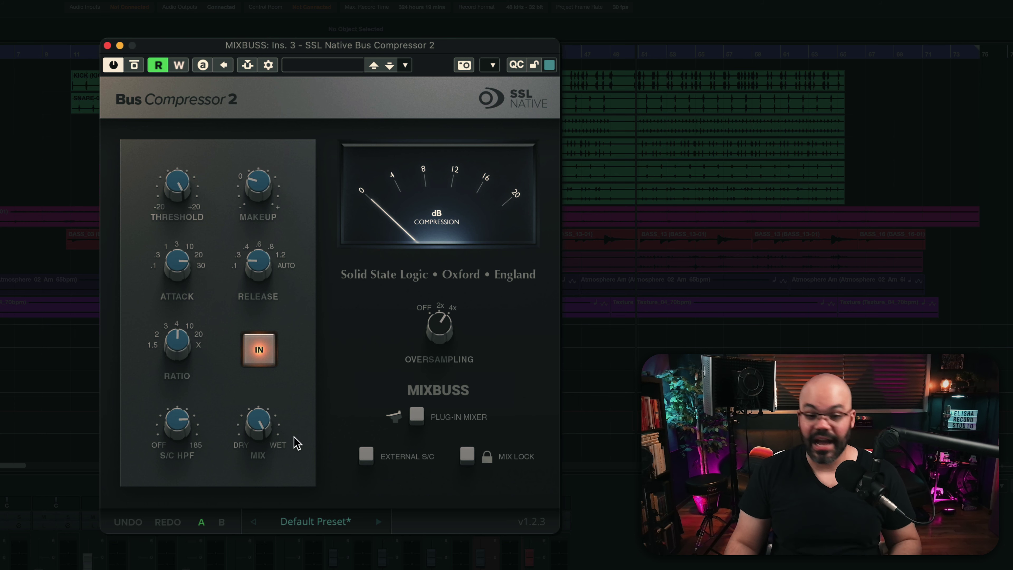
Step: Lower the compressor's threshold to 13 dB and set the makeup gain to 1 dB
mouse_move(273, 430)
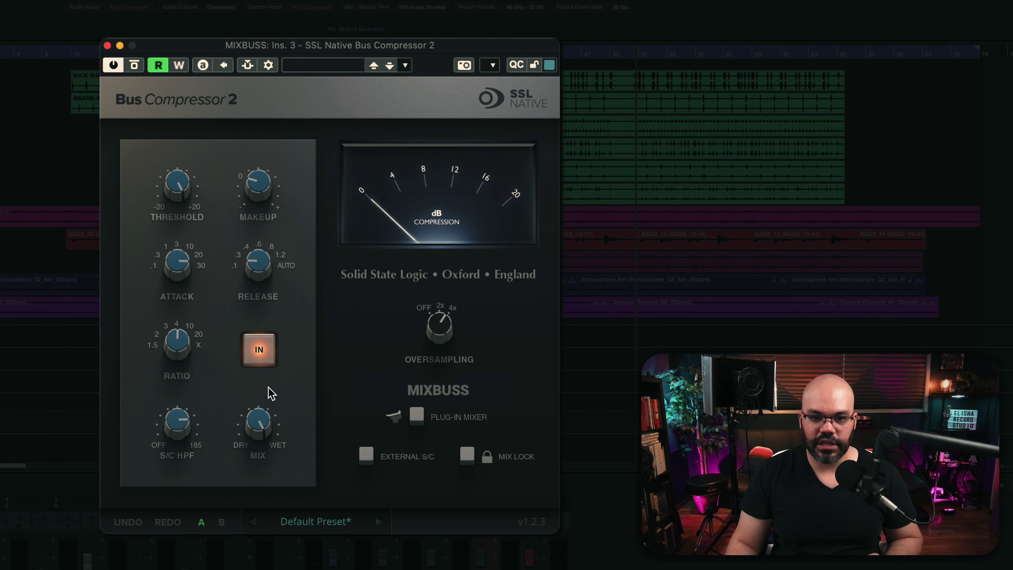
mouse_move(158, 203)
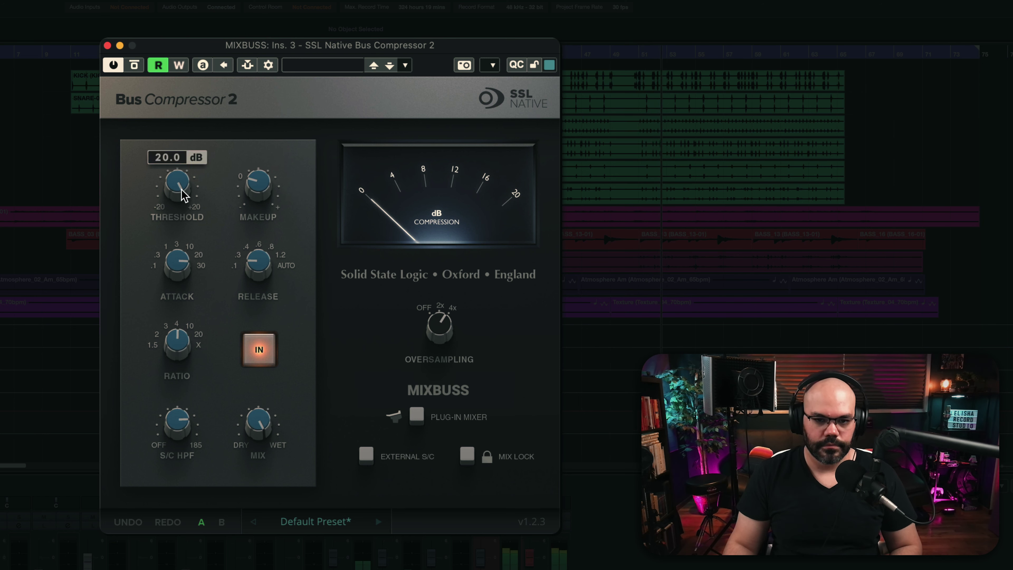
drag(181, 189, 176, 222)
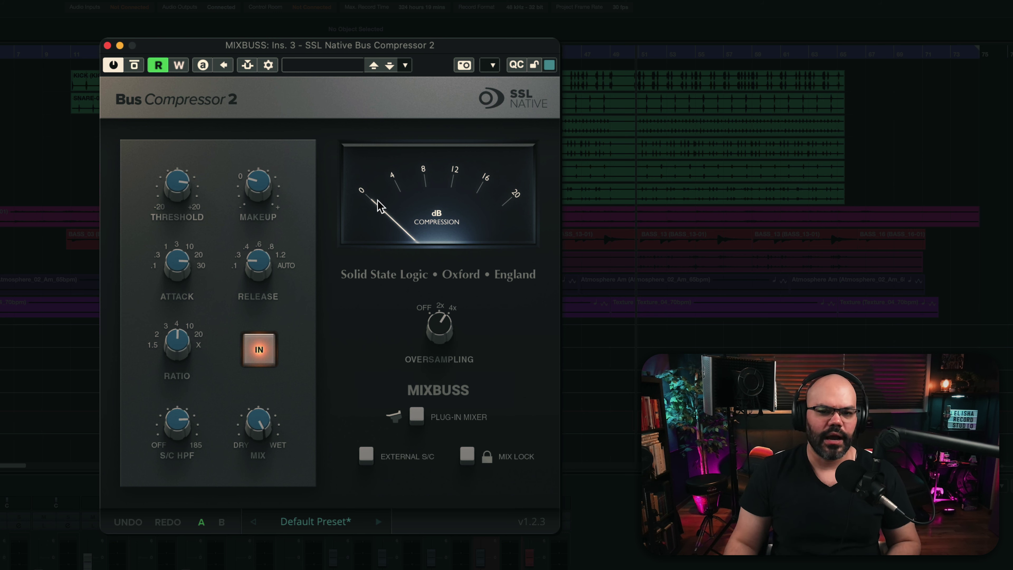
mouse_move(260, 197)
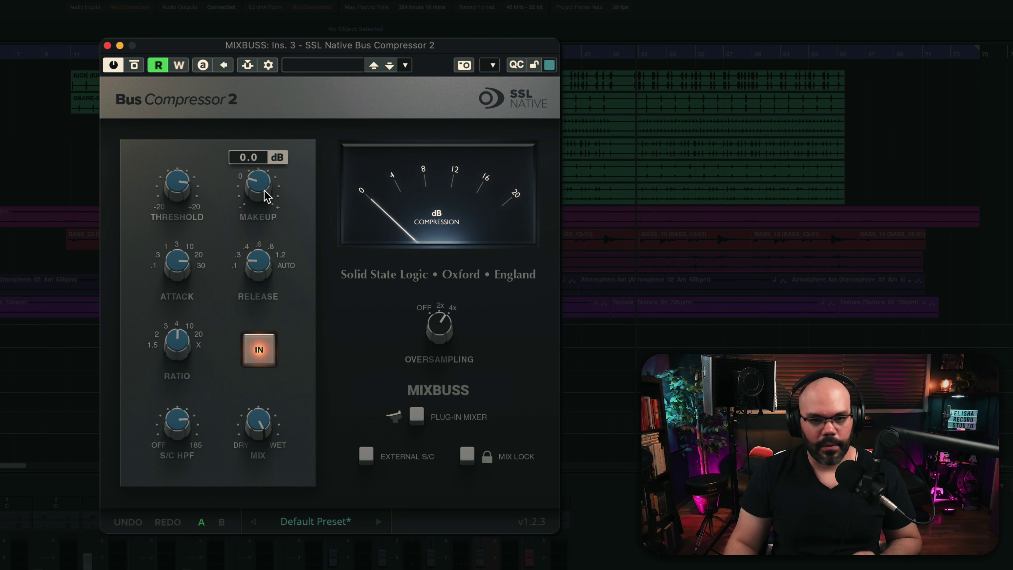
drag(262, 190, 262, 179)
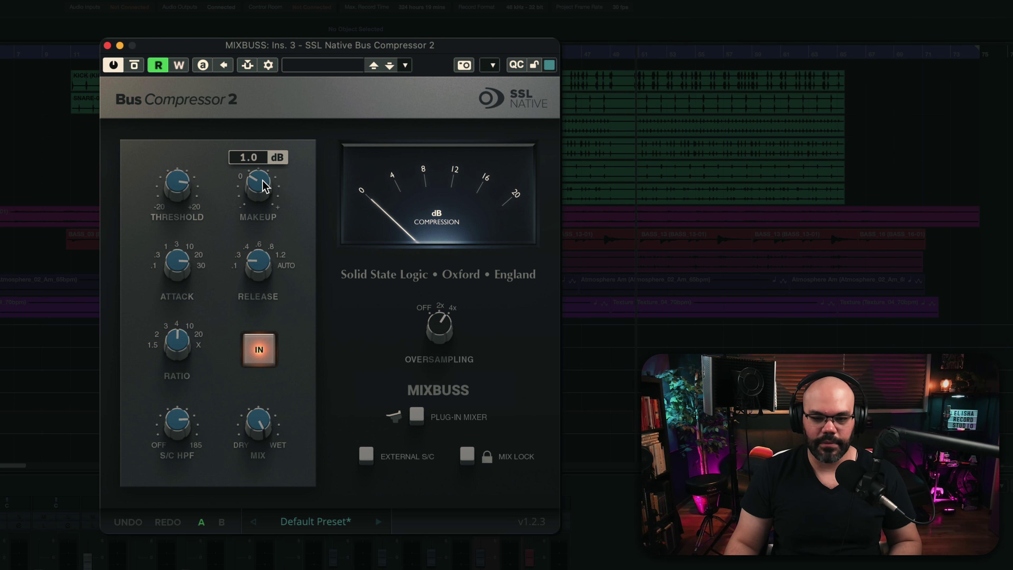
Step: Switch the compressor out and back in twice during playback to compare the mix before and after compression
click(256, 351)
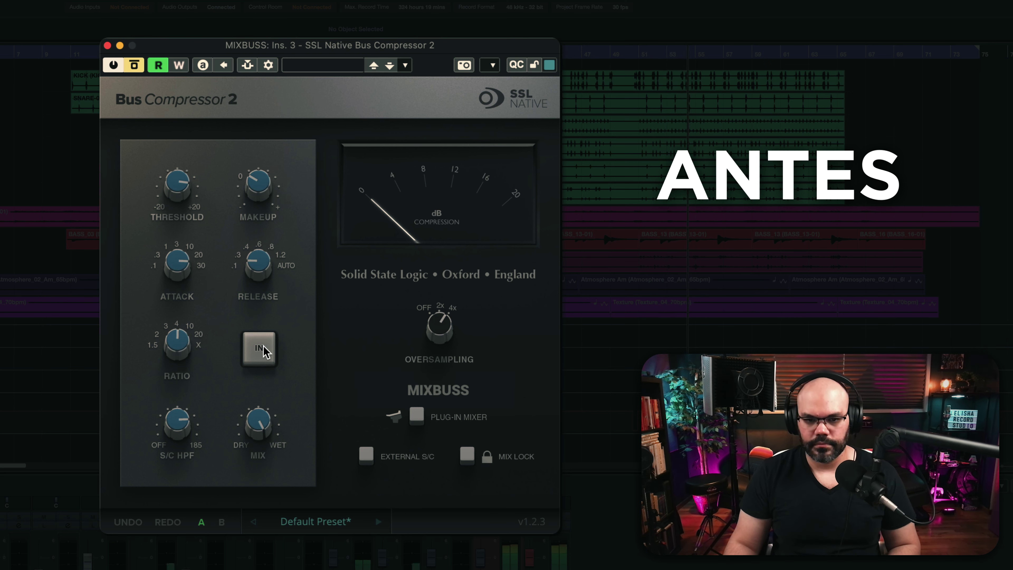
click(264, 352)
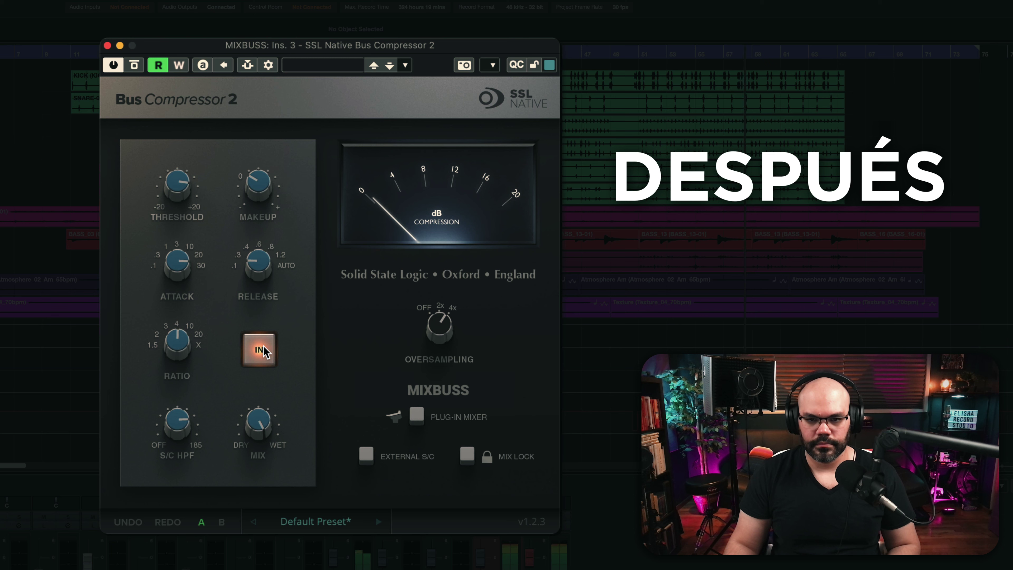
click(263, 347)
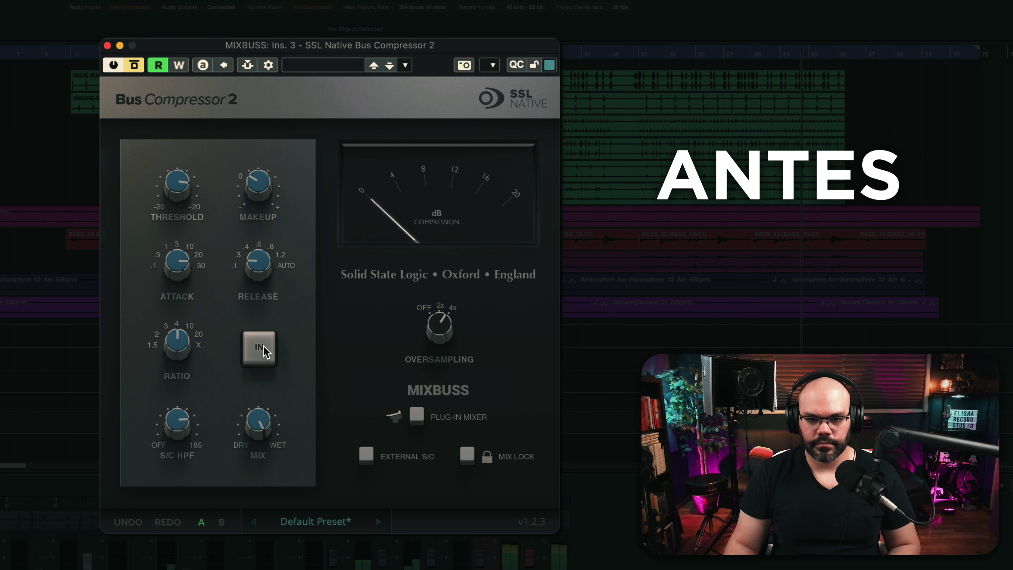
click(260, 347)
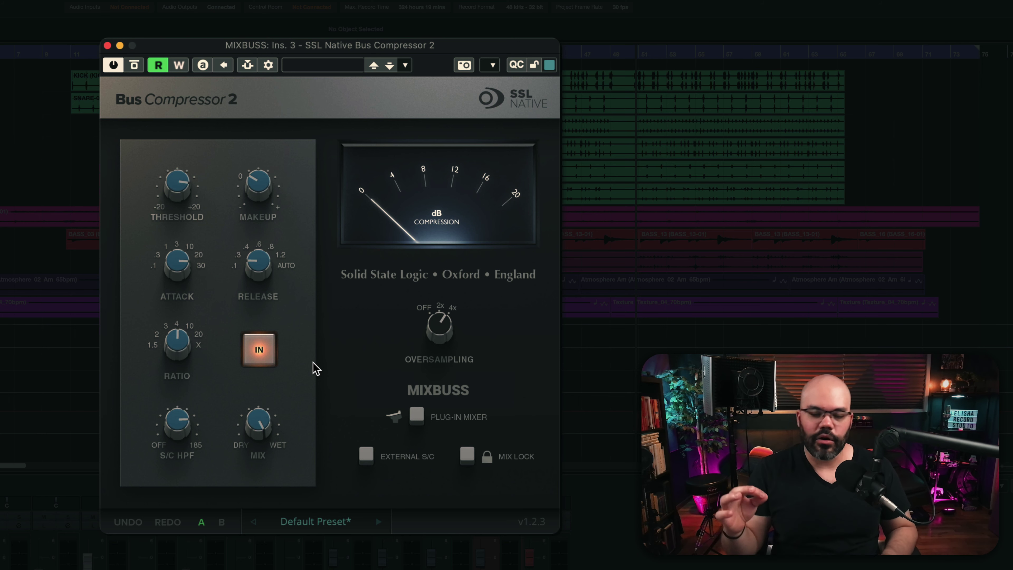
Step: Repeatedly toggle the compressor's bypass with playback stopped to demonstrate the comparison, leaving the compressor engaged
click(266, 354)
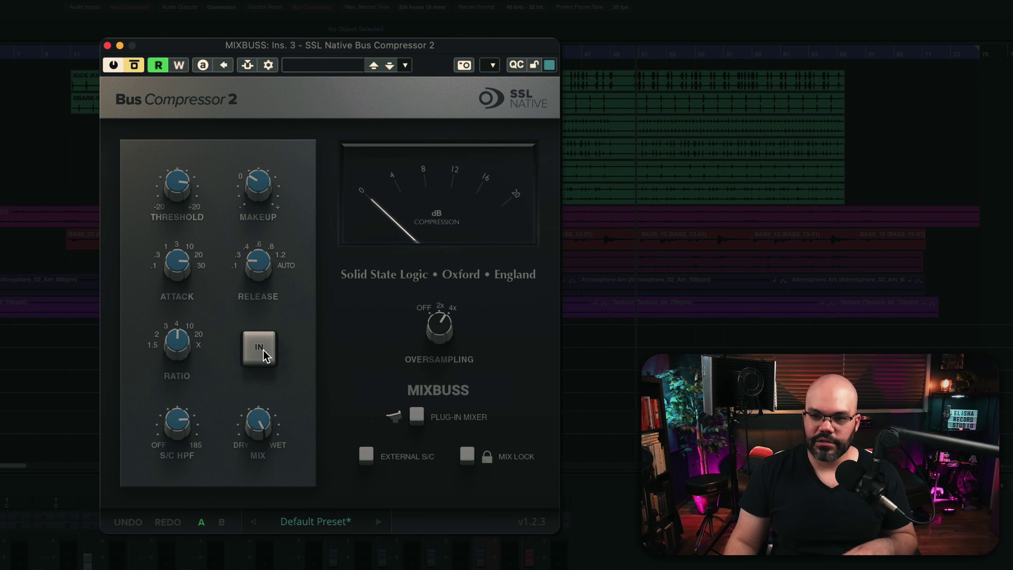
click(264, 350)
click(264, 350)
click(263, 350)
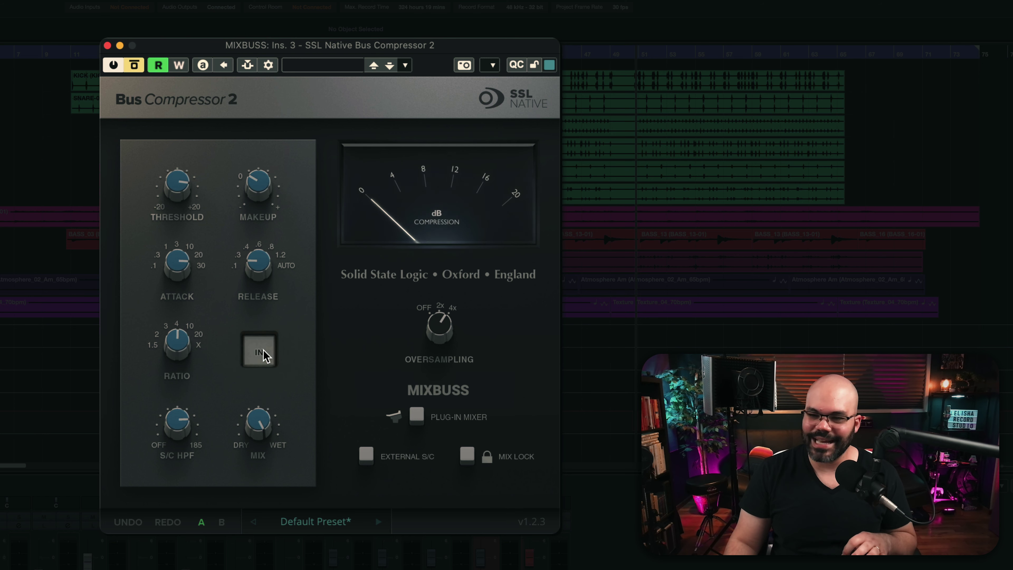
click(263, 350)
click(263, 350)
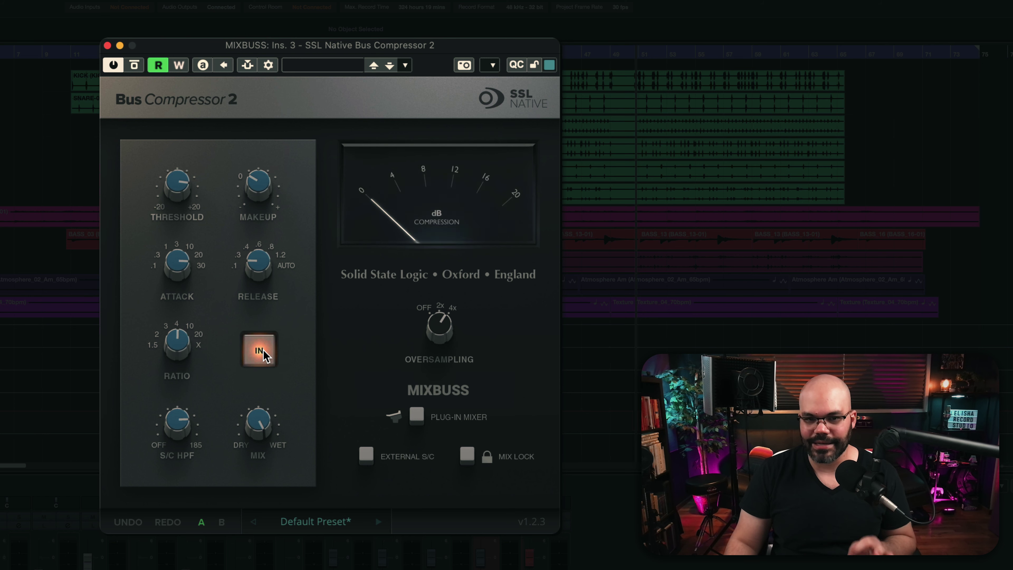
click(263, 350)
click(263, 350)
click(264, 350)
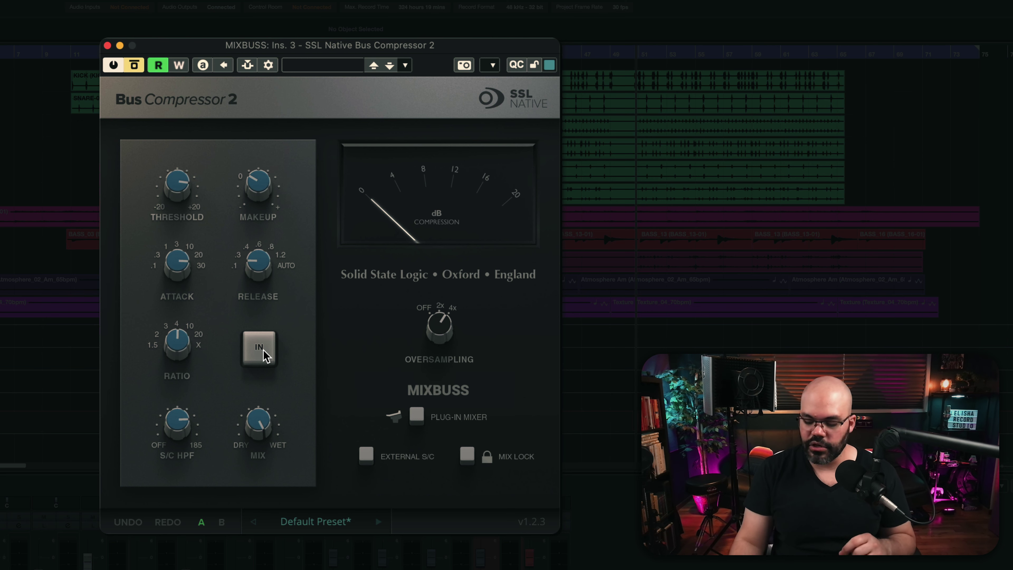
click(264, 351)
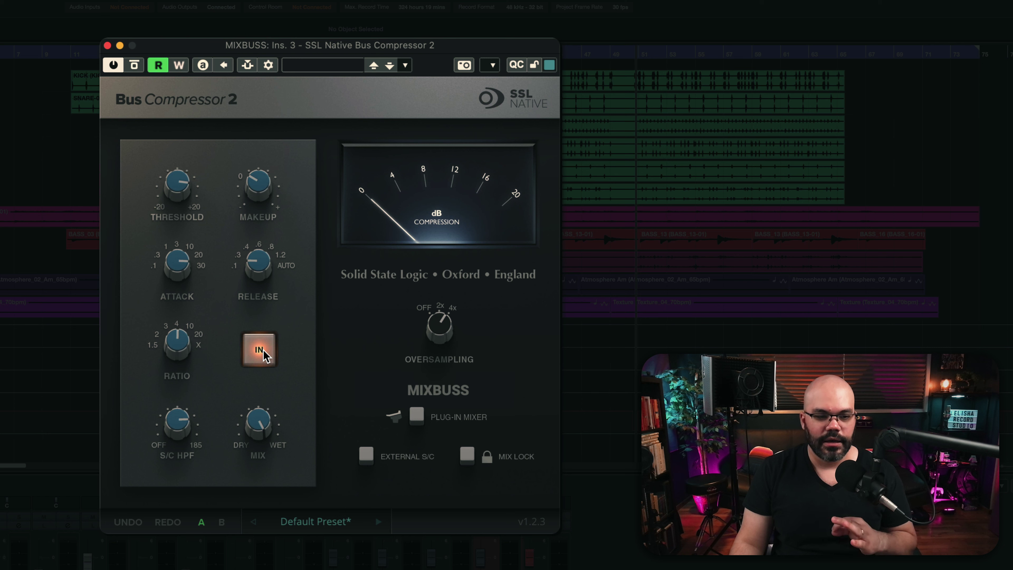
click(263, 350)
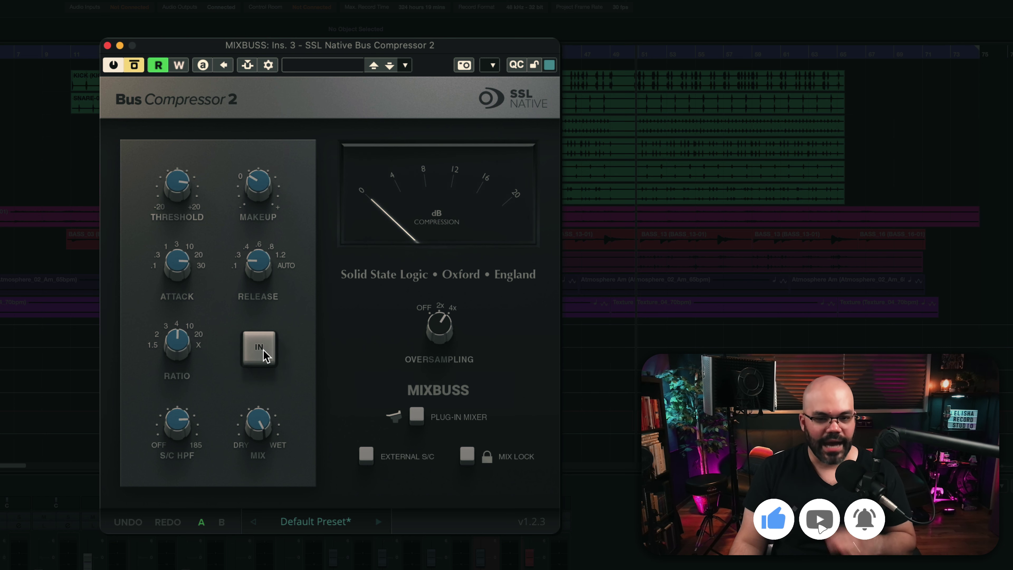
click(263, 350)
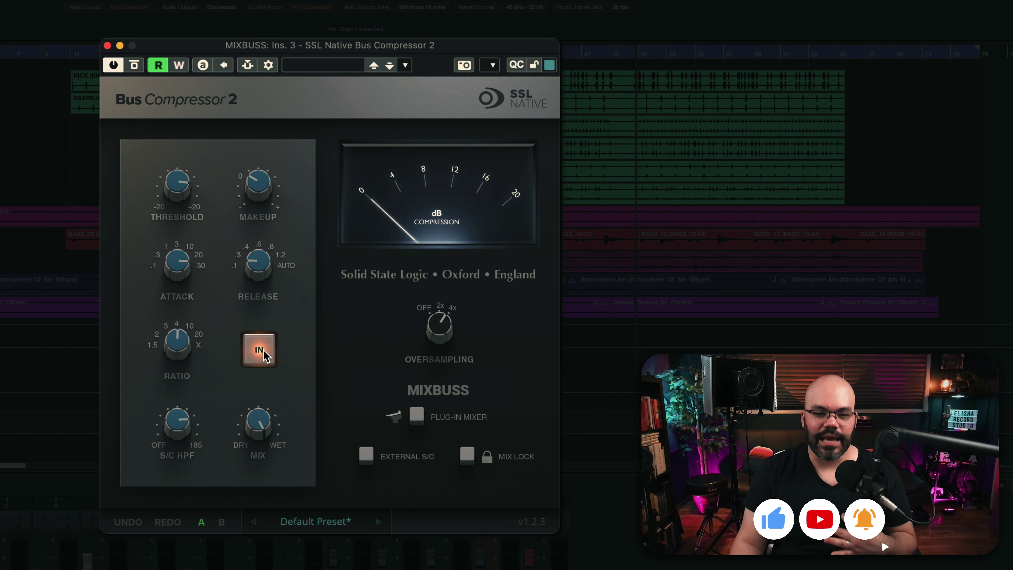
click(263, 350)
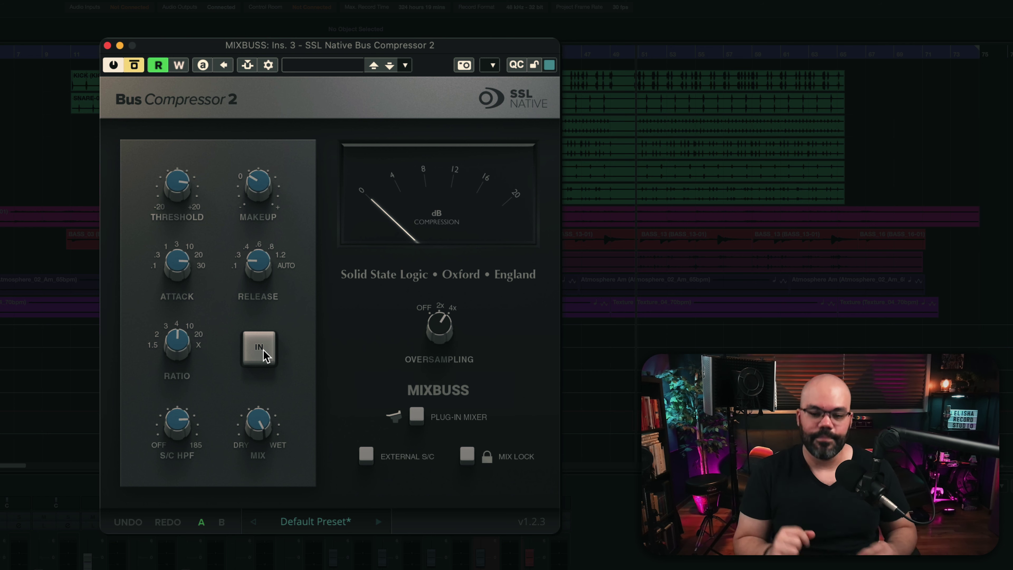
click(264, 350)
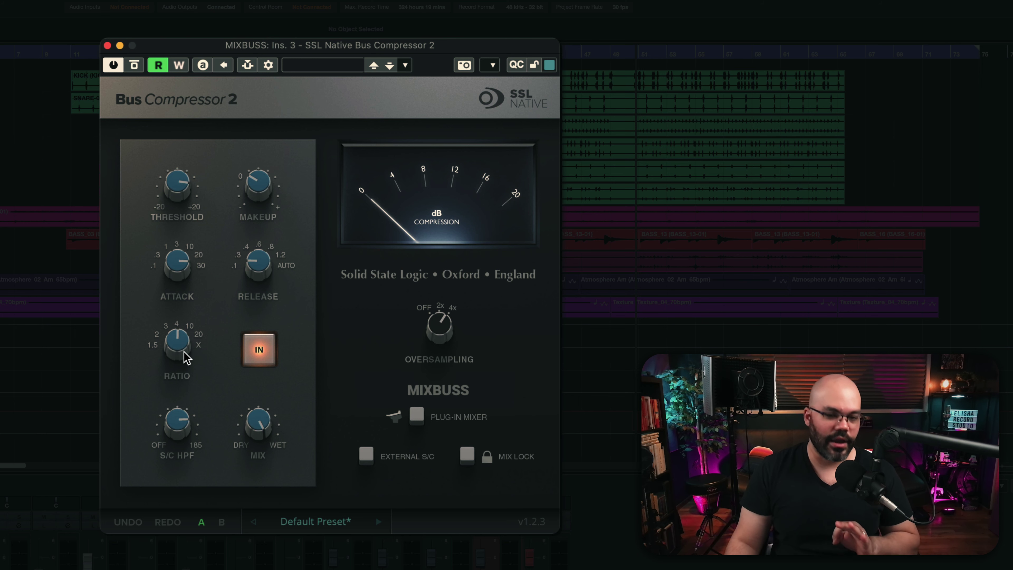
mouse_move(187, 438)
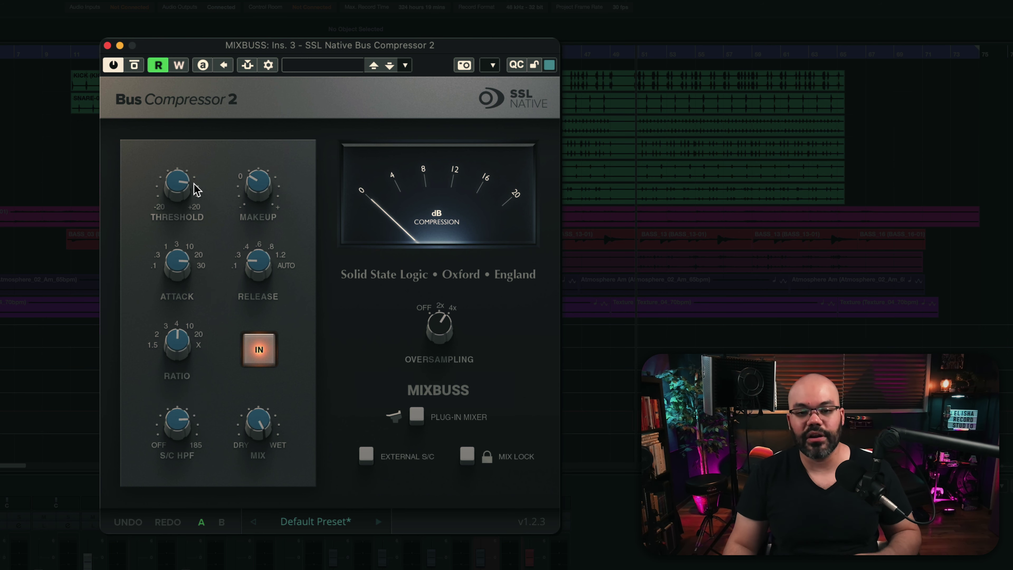
mouse_move(190, 185)
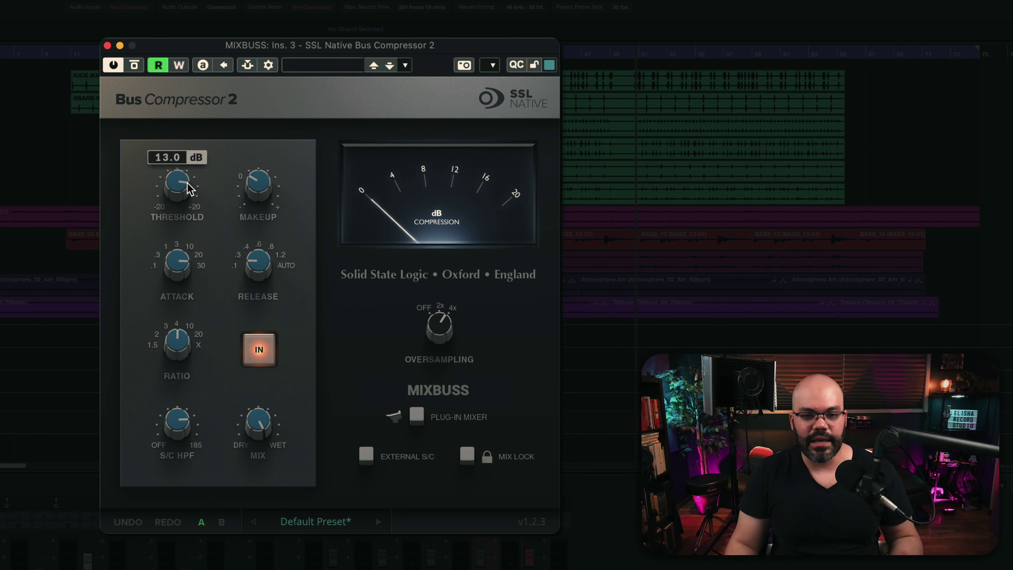
mouse_move(257, 198)
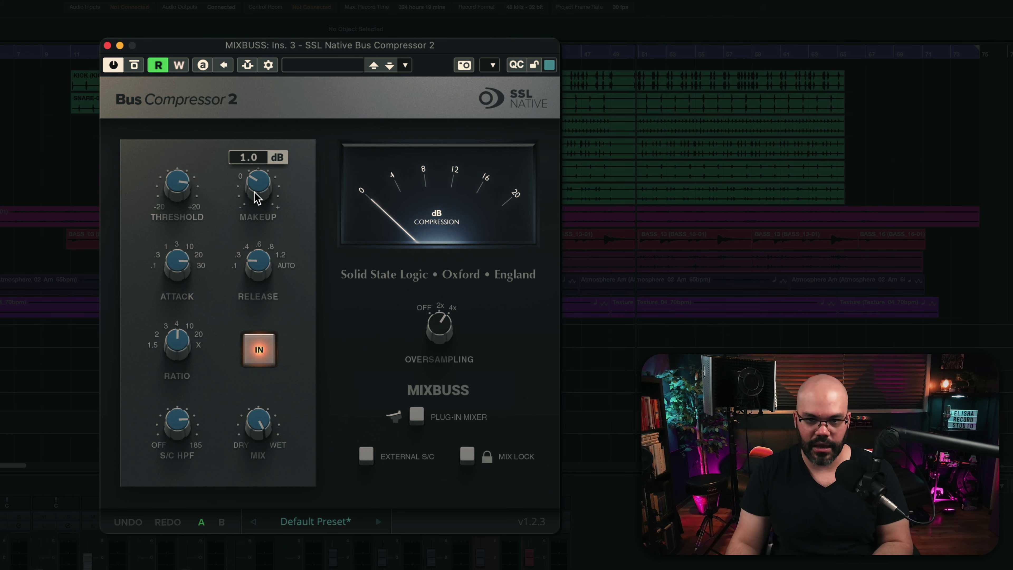